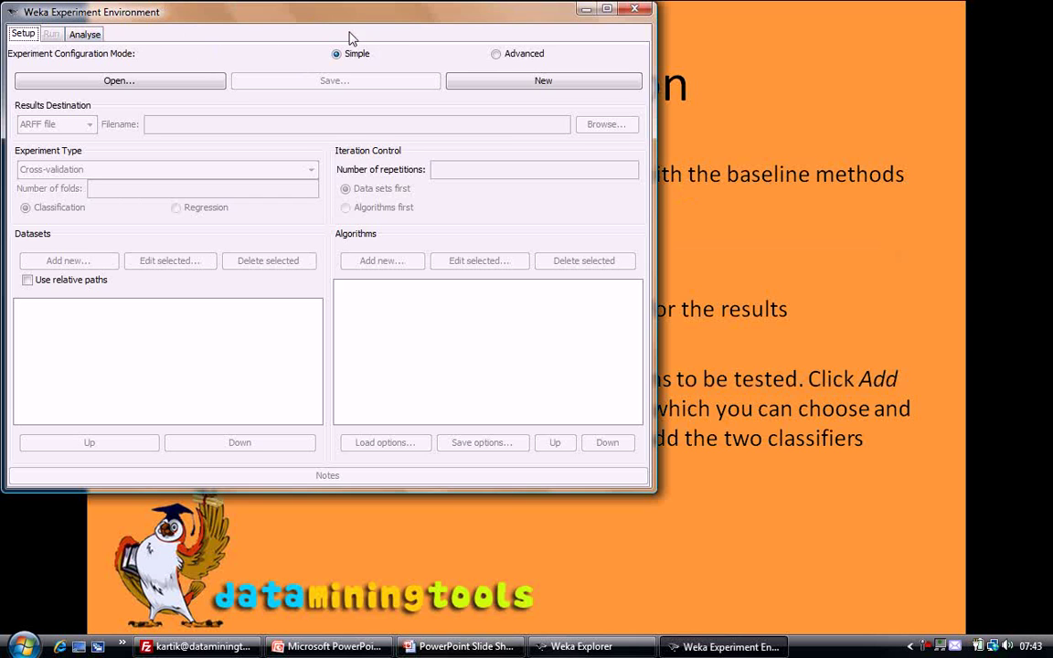
# Step: Create a new experiment and save its results to the ARFF file Desktop\output.arff
pyautogui.click(511, 84)
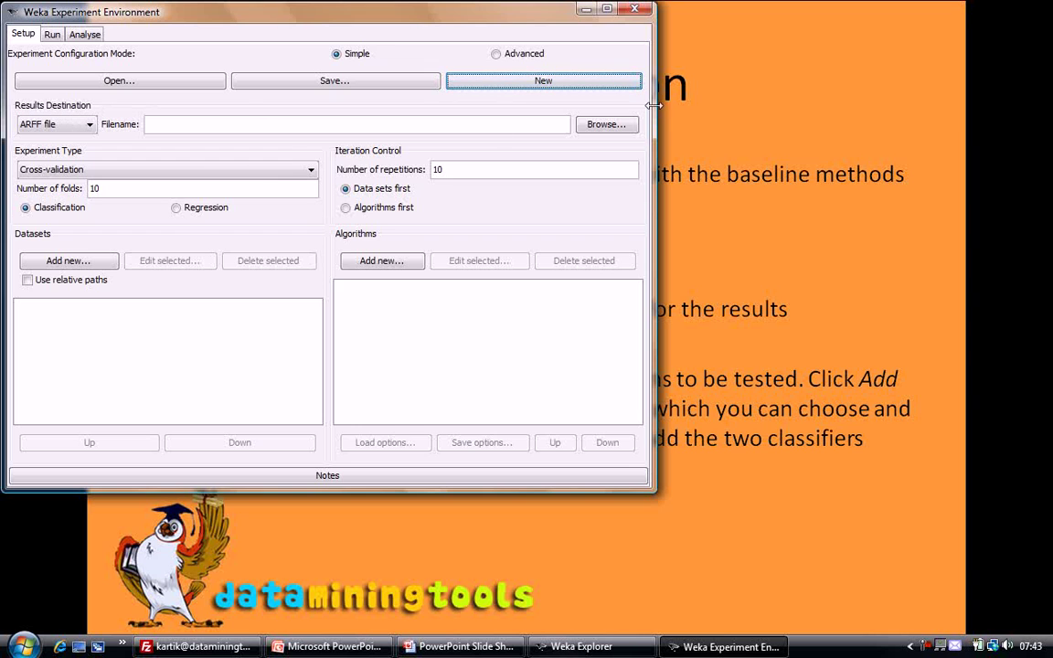
pyautogui.click(614, 129)
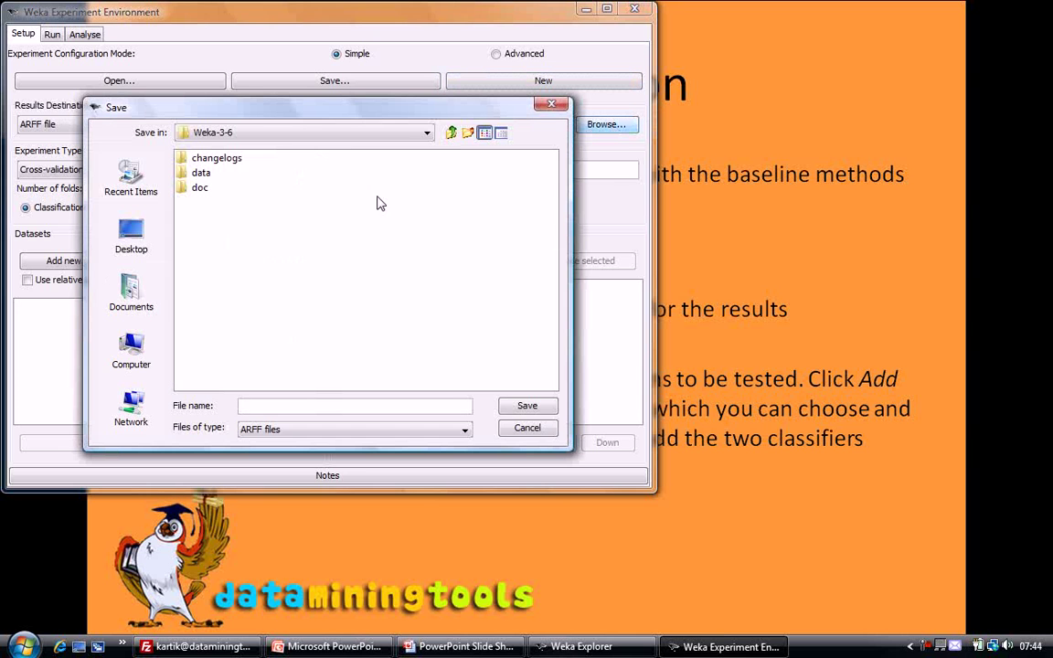
pyautogui.click(142, 237)
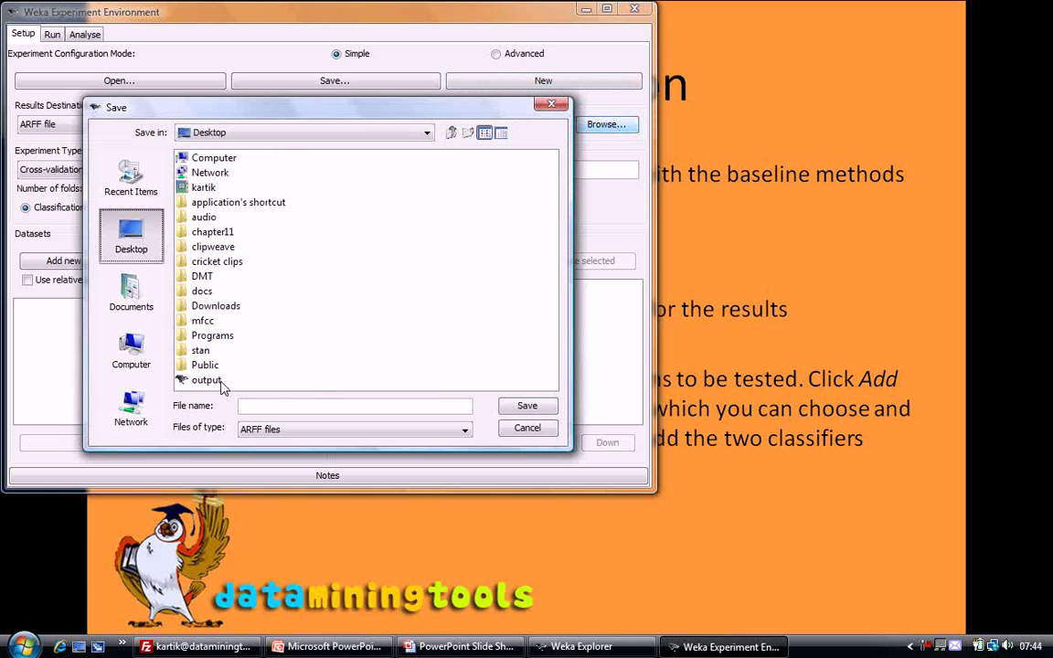
pyautogui.click(205, 379)
pyautogui.click(526, 407)
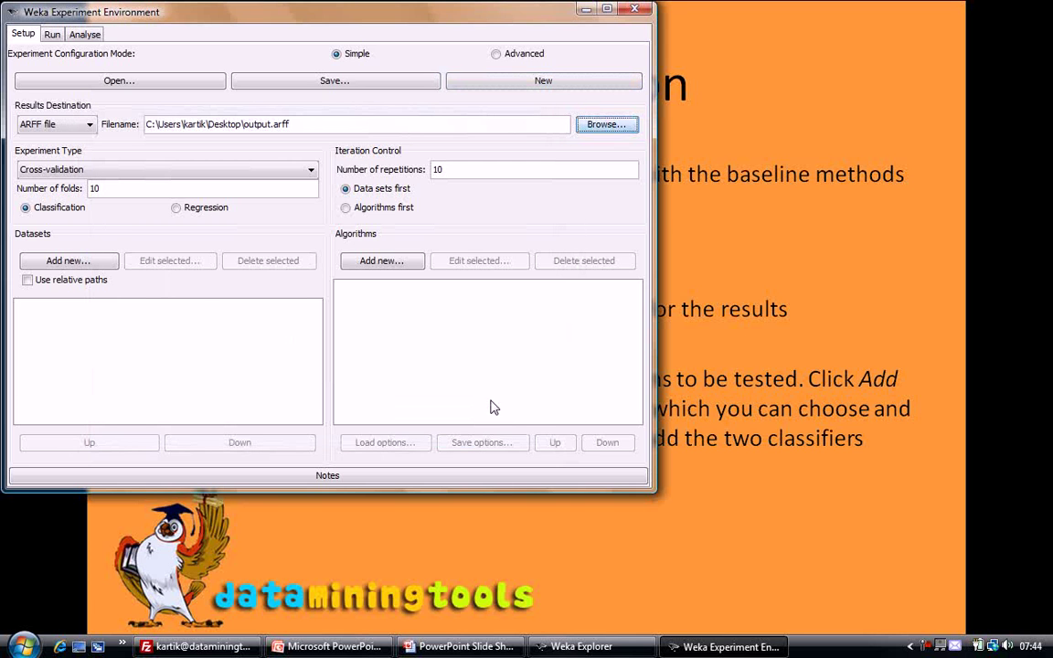
# Step: Add weather.arff from the Desktop's DMT\weka work folder as the experiment's dataset
pyautogui.click(79, 263)
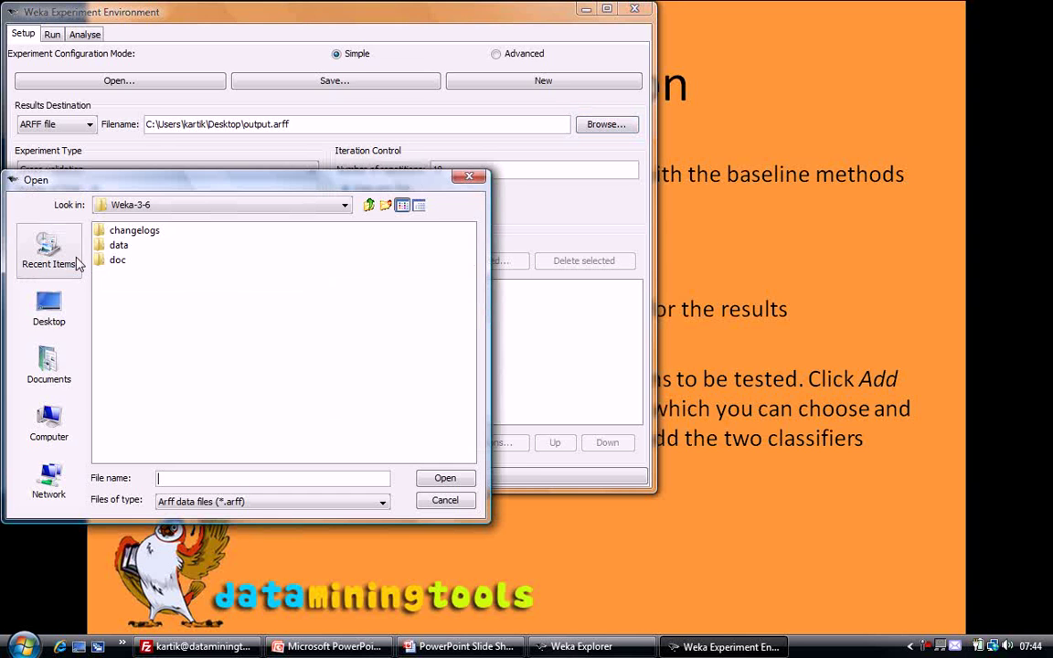
pyautogui.click(55, 318)
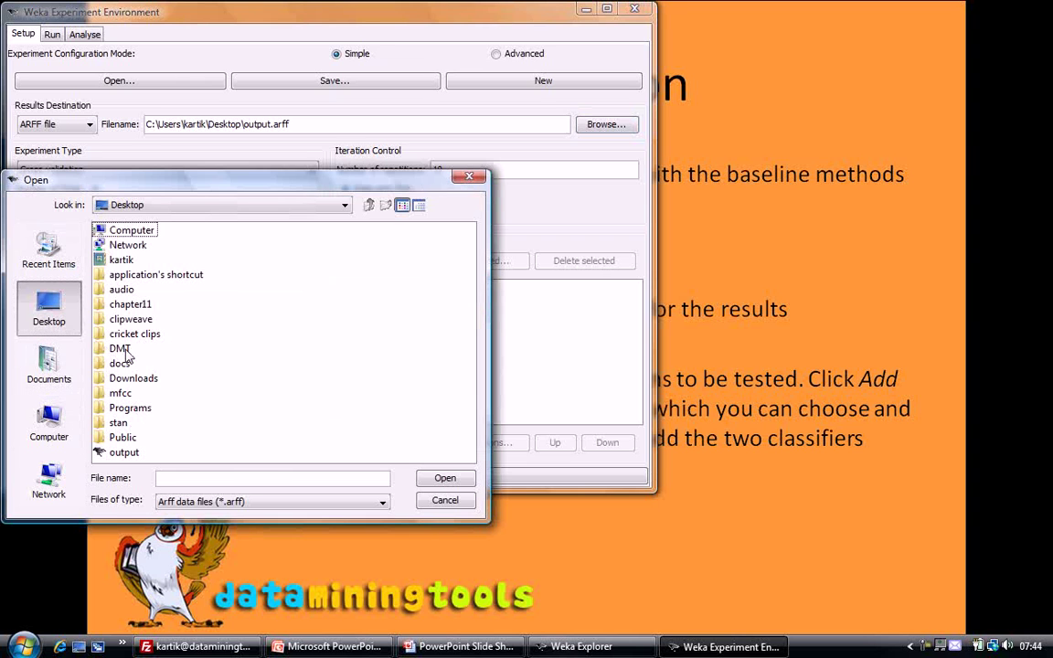
pyautogui.doubleClick(132, 351)
pyautogui.doubleClick(132, 363)
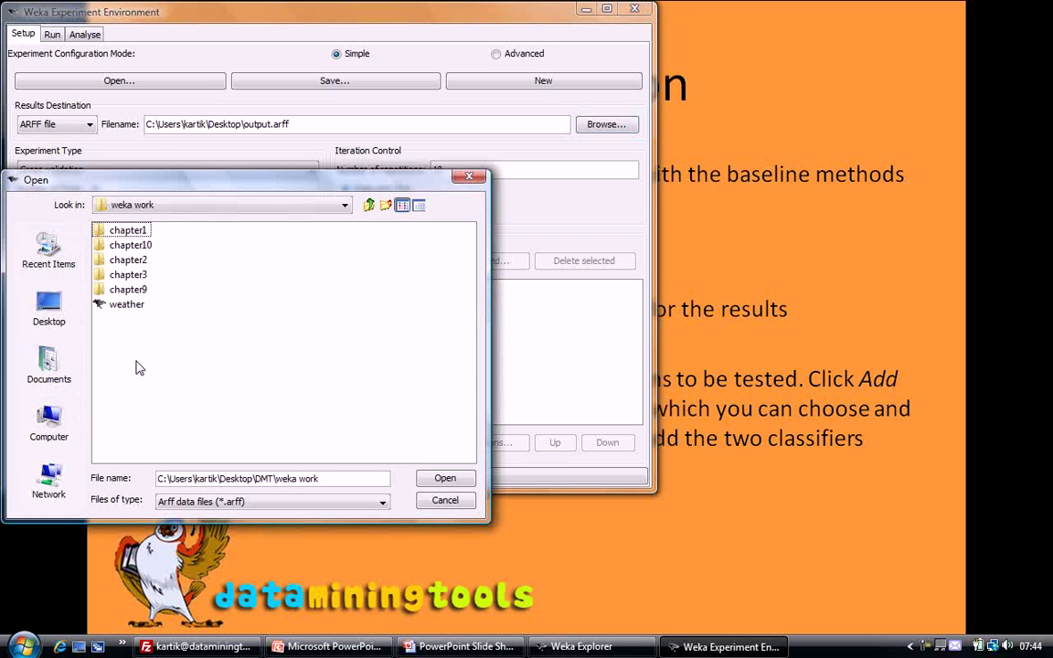
pyautogui.click(125, 305)
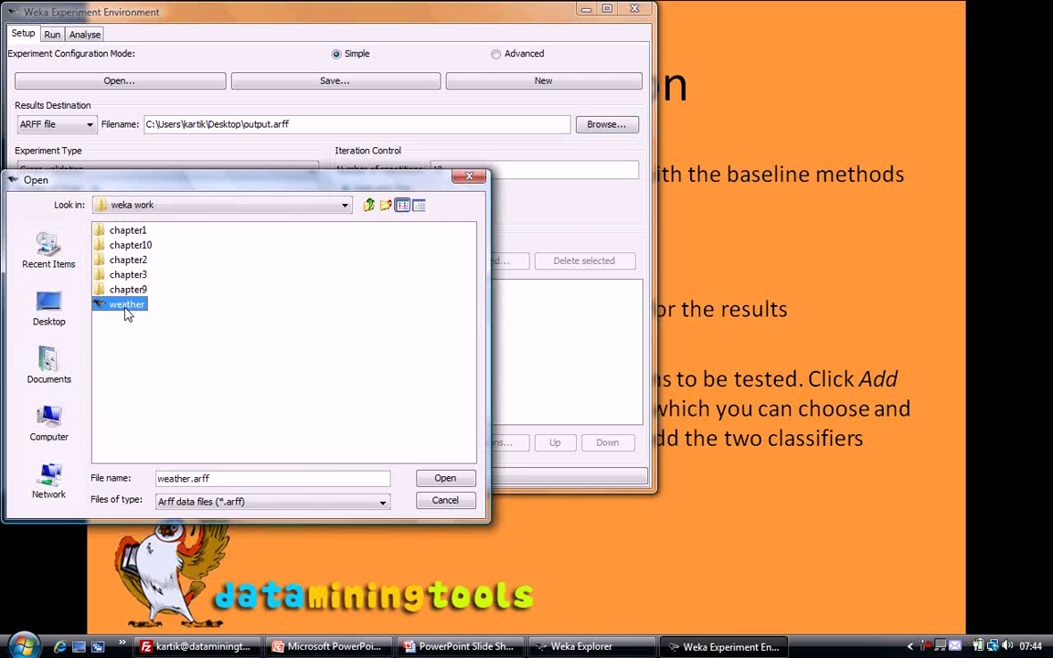
pyautogui.click(446, 479)
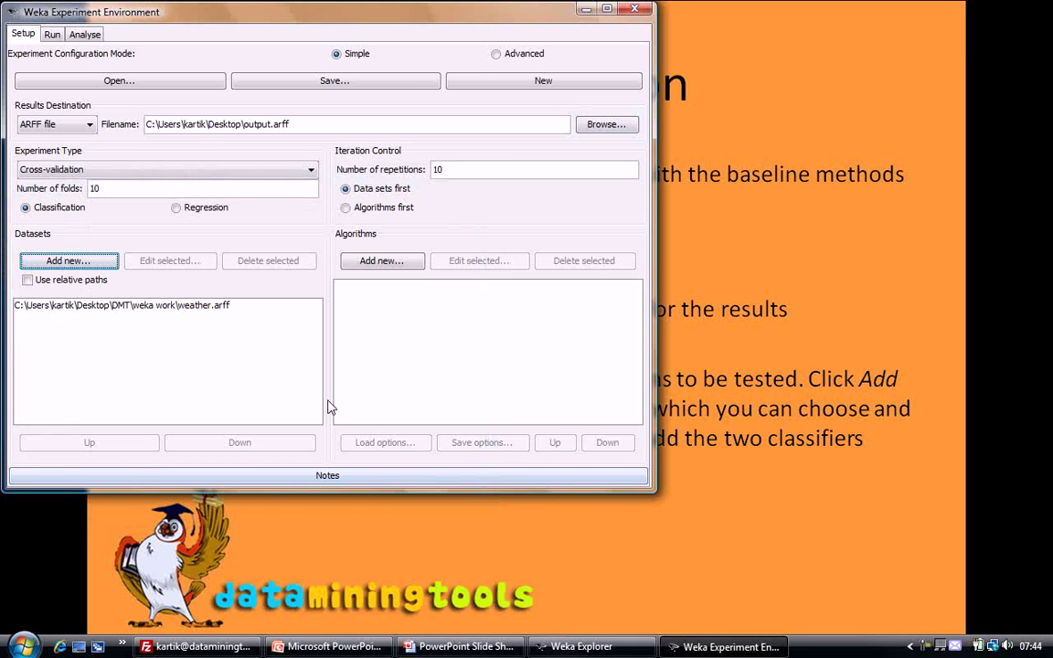
# Step: Add the OneR rule classifier to the algorithms with its default settings (-B 6)
pyautogui.click(393, 265)
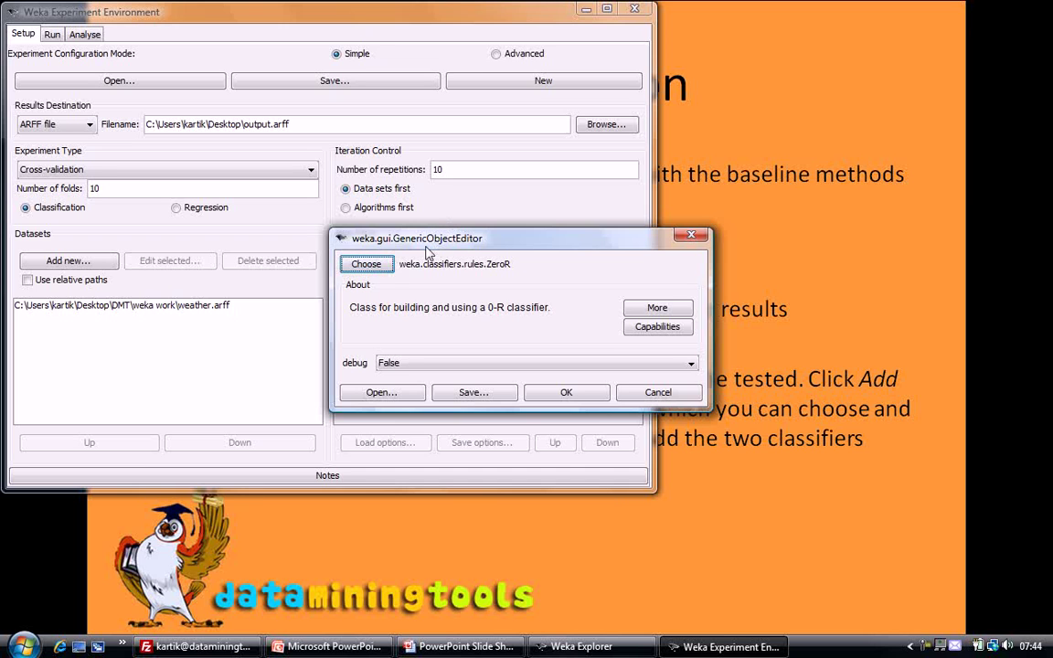
pyautogui.click(366, 264)
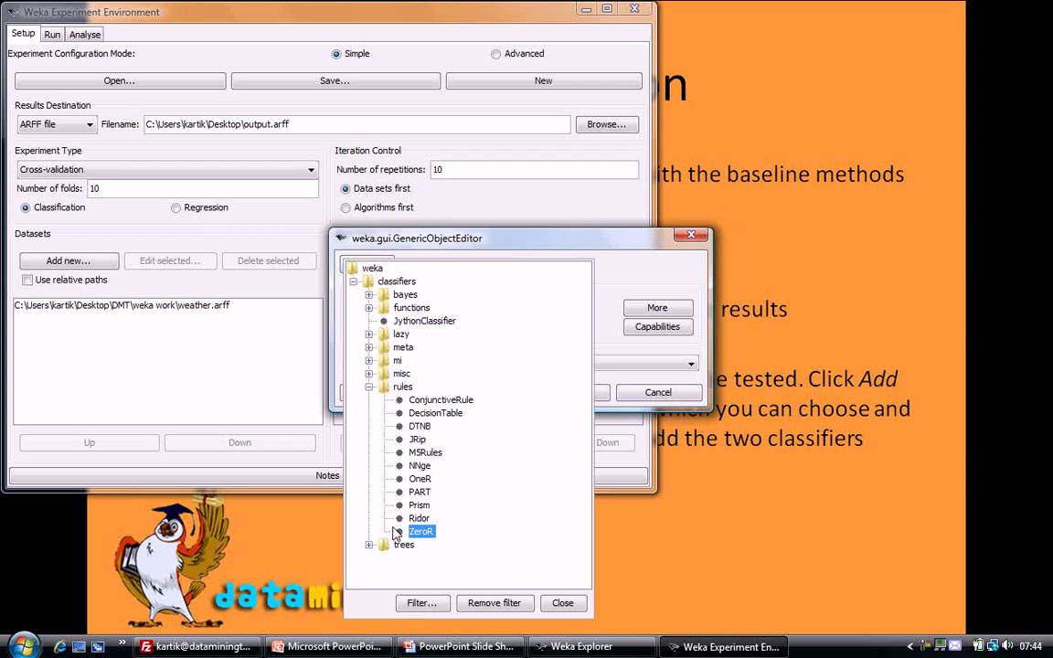
pyautogui.click(421, 479)
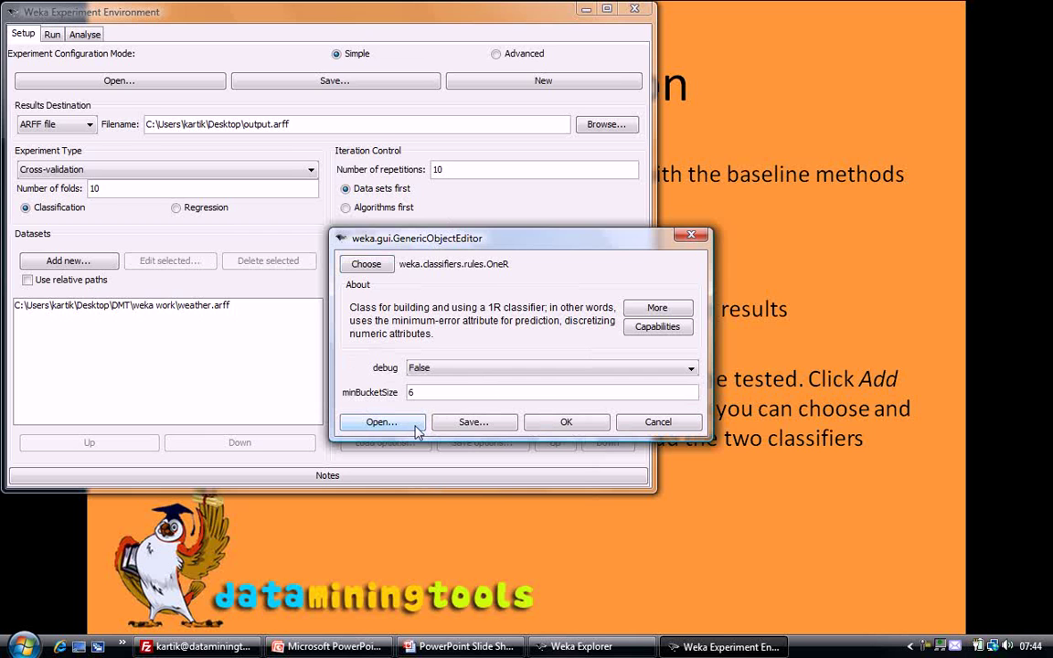
pyautogui.click(547, 422)
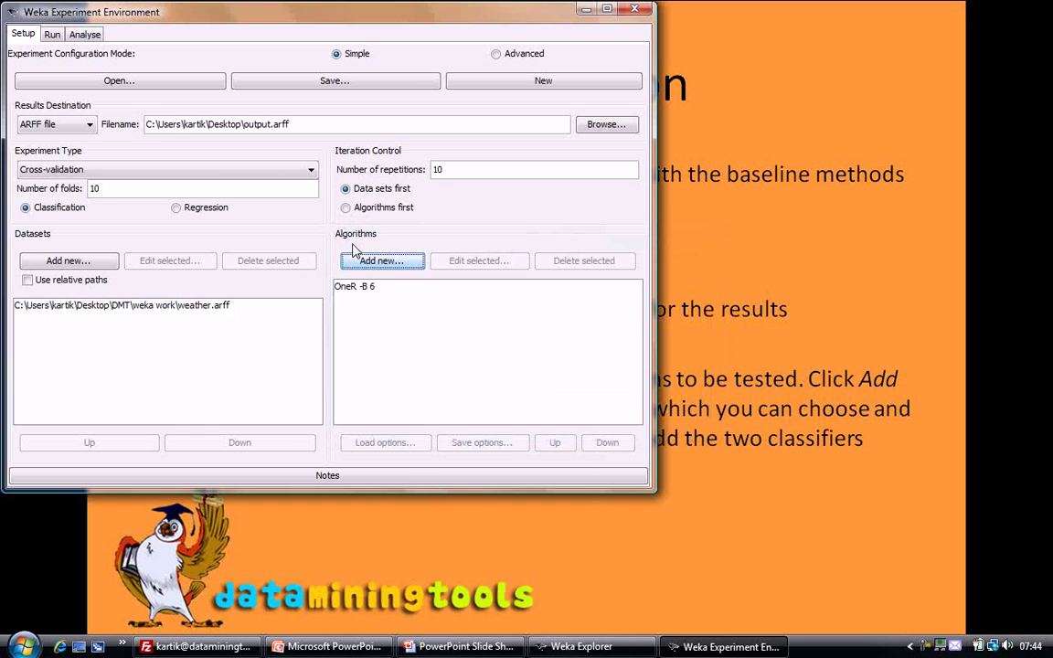
# Step: Add the J48 tree classifier with default settings (-C 0.25 -M 2)
pyautogui.click(361, 261)
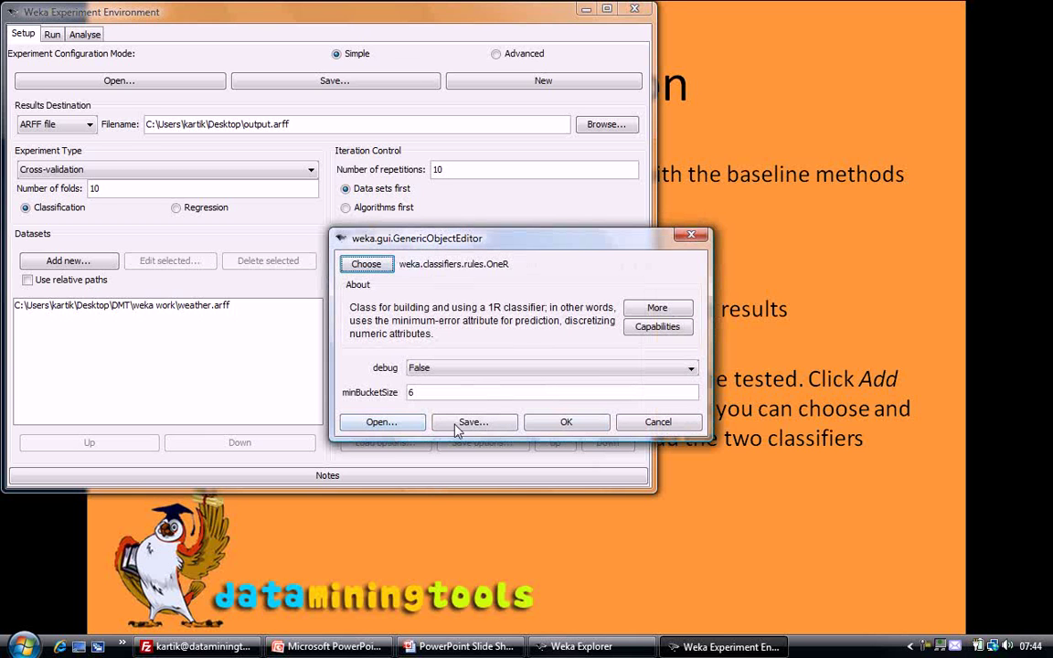
pyautogui.click(375, 264)
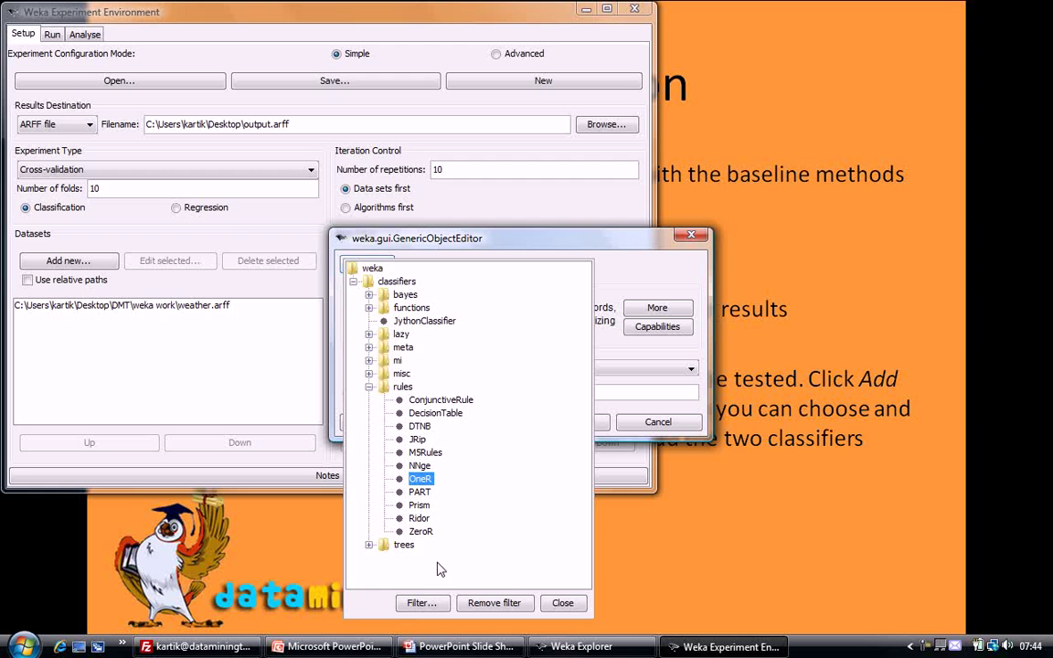
pyautogui.click(369, 545)
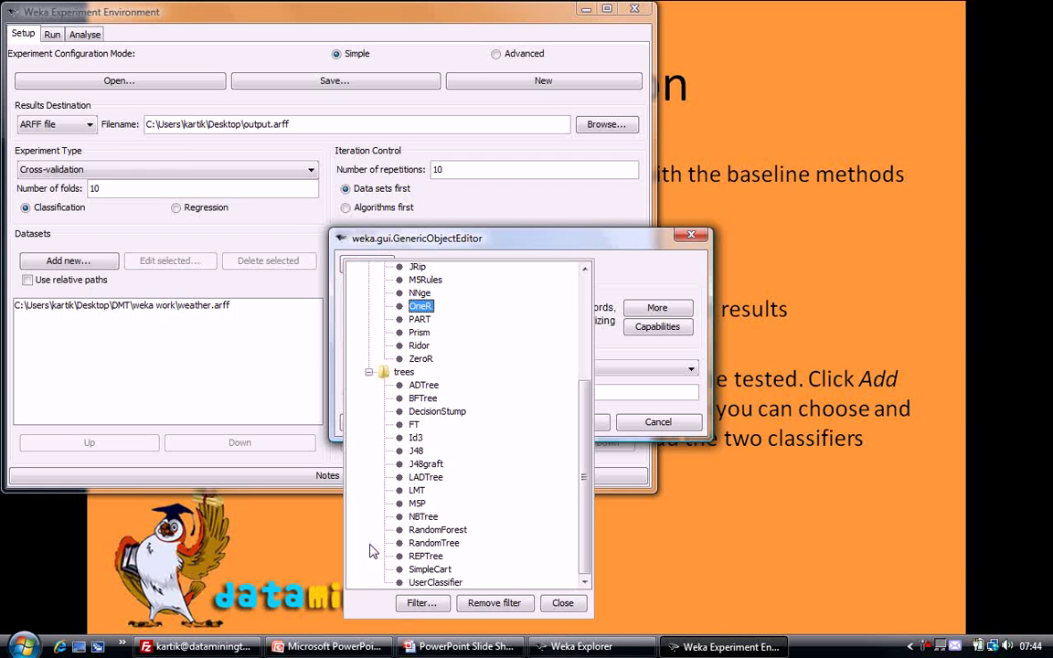
pyautogui.click(416, 451)
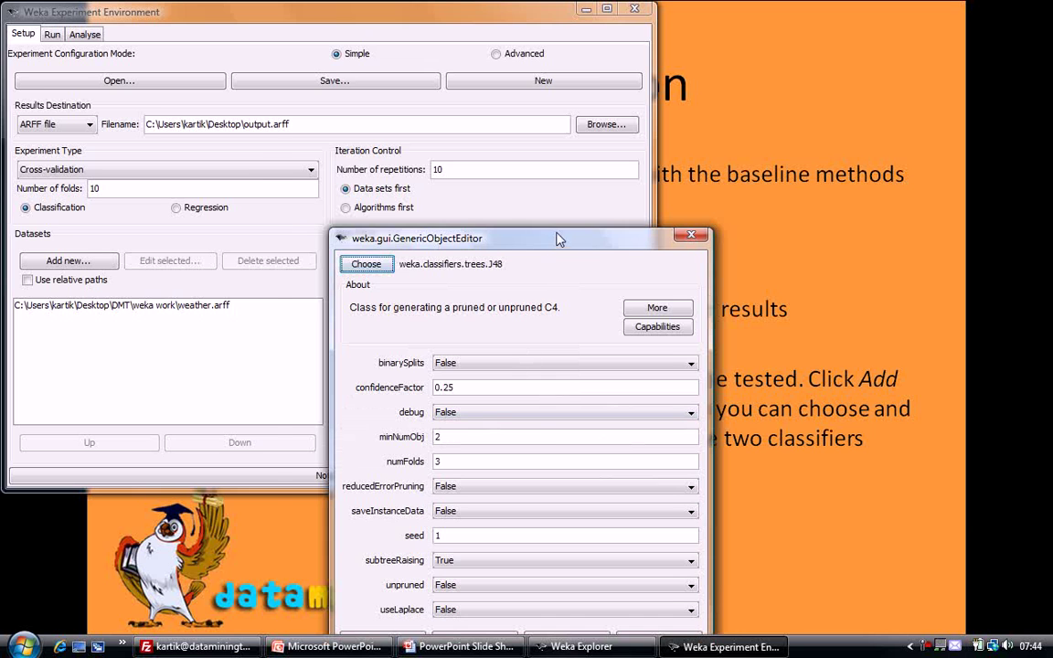
pyautogui.moveTo(556, 238); pyautogui.dragTo(538, 142)
pyautogui.click(547, 528)
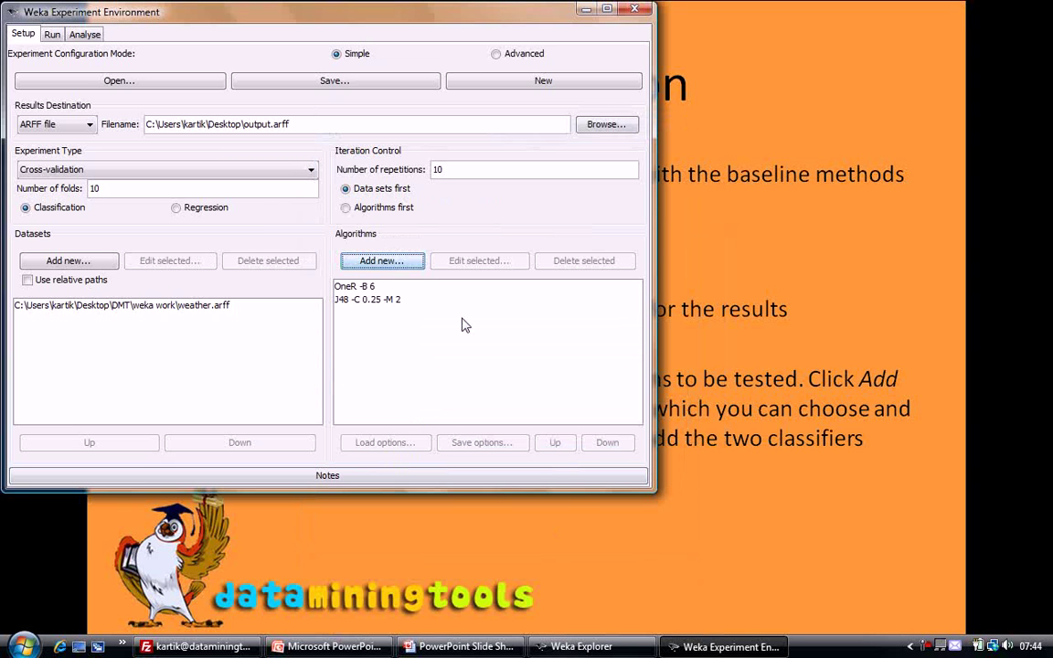
# Step: Start the experiment from the Run tab and let it finish with 0 errors
pyautogui.click(52, 34)
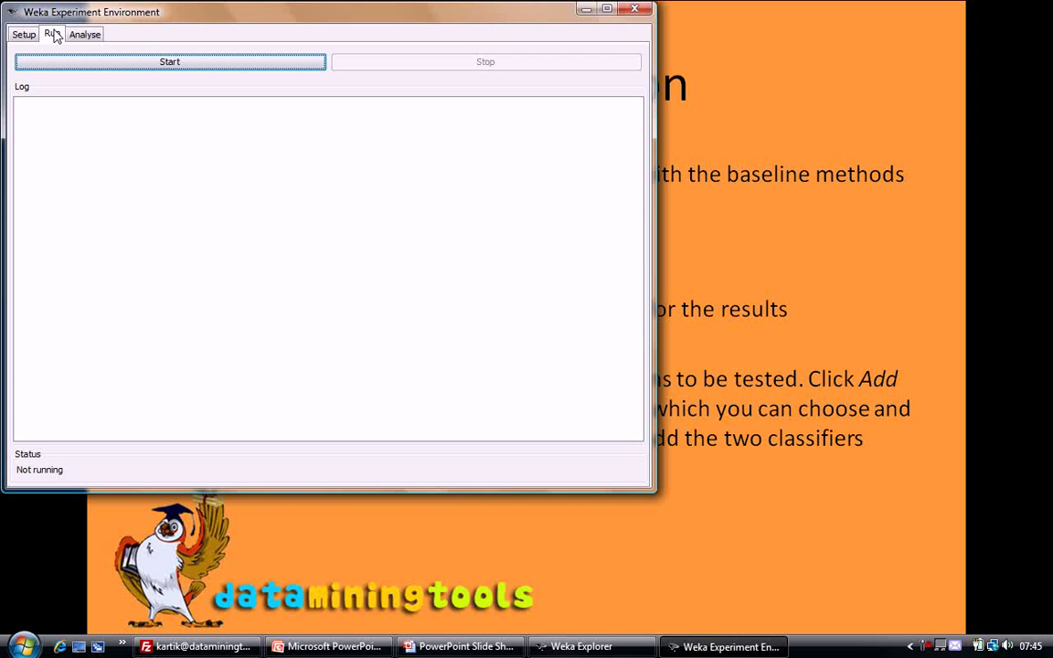
pyautogui.click(124, 64)
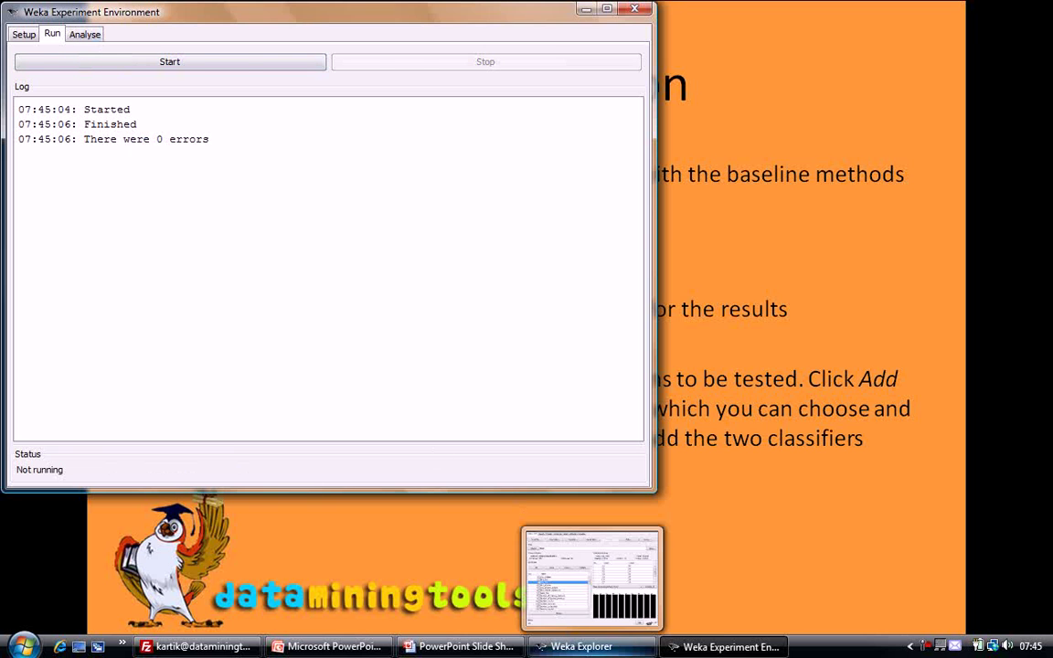
# Step: Bring up Weka Explorer's InstanceResultListener relation (200 instances, 60 attributes) and scroll through its attributes
pyautogui.click(581, 646)
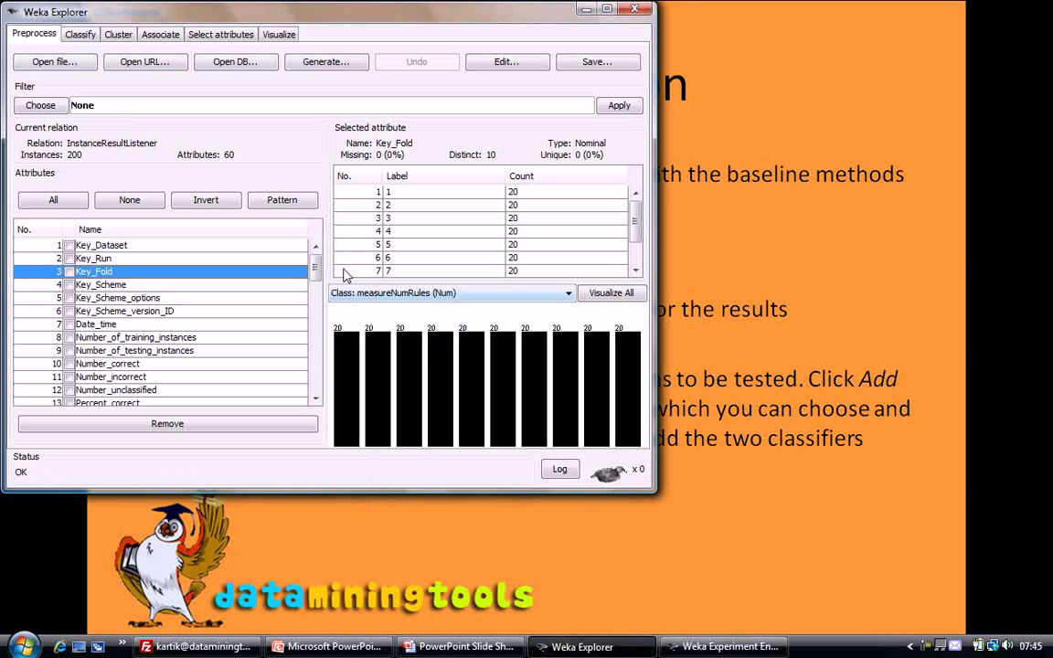
pyautogui.moveTo(317, 268); pyautogui.dragTo(310, 240)
pyautogui.click(316, 400)
pyautogui.click(316, 401)
pyautogui.click(317, 400)
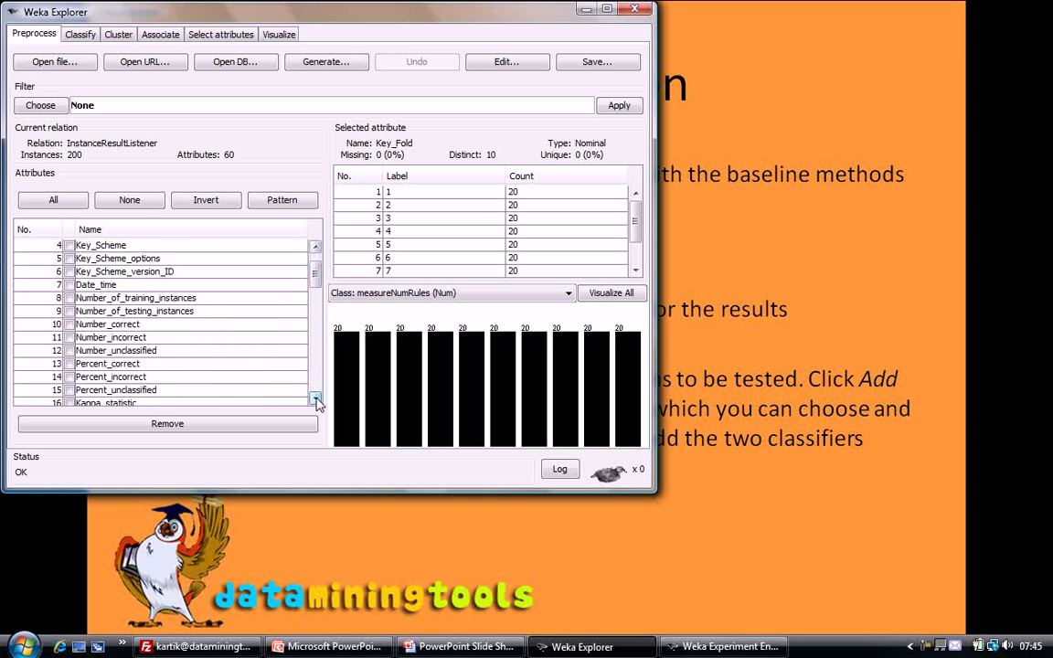
pyautogui.click(316, 400)
pyautogui.click(316, 400)
pyautogui.click(316, 400)
pyautogui.click(316, 400)
pyautogui.click(316, 400)
pyautogui.click(316, 401)
pyautogui.click(316, 401)
pyautogui.click(316, 400)
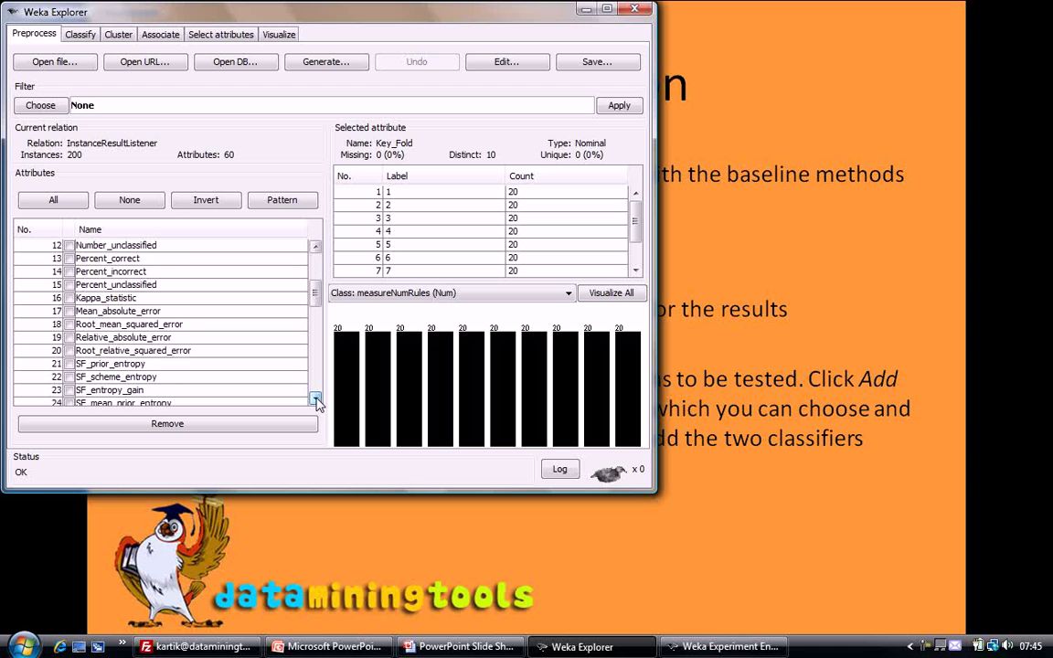
pyautogui.click(317, 400)
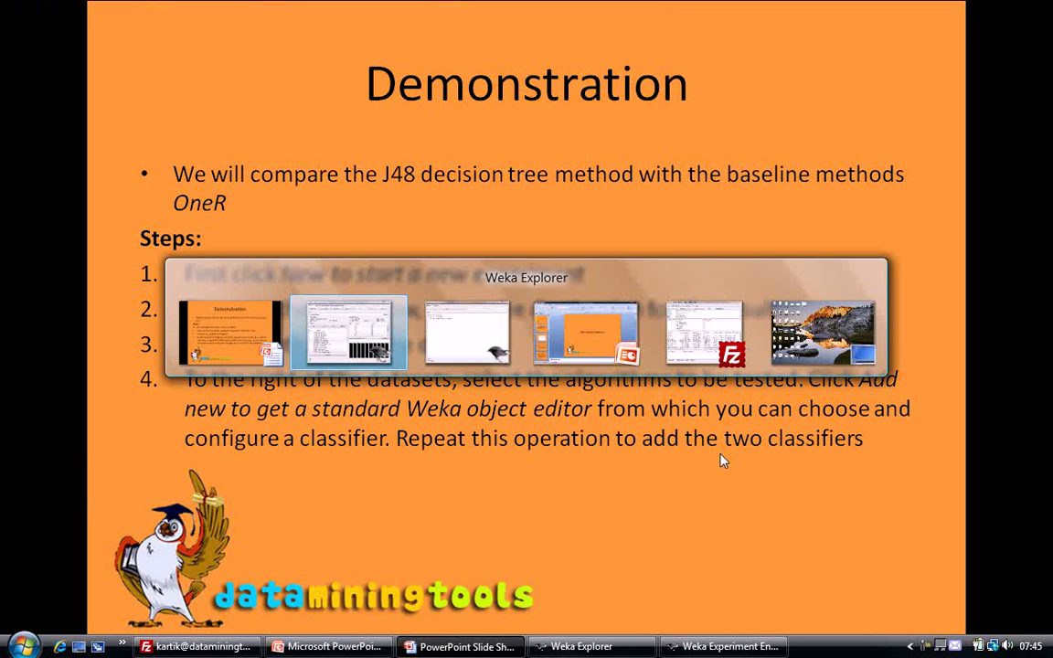
pyautogui.hotkey('alt', 'Tab')
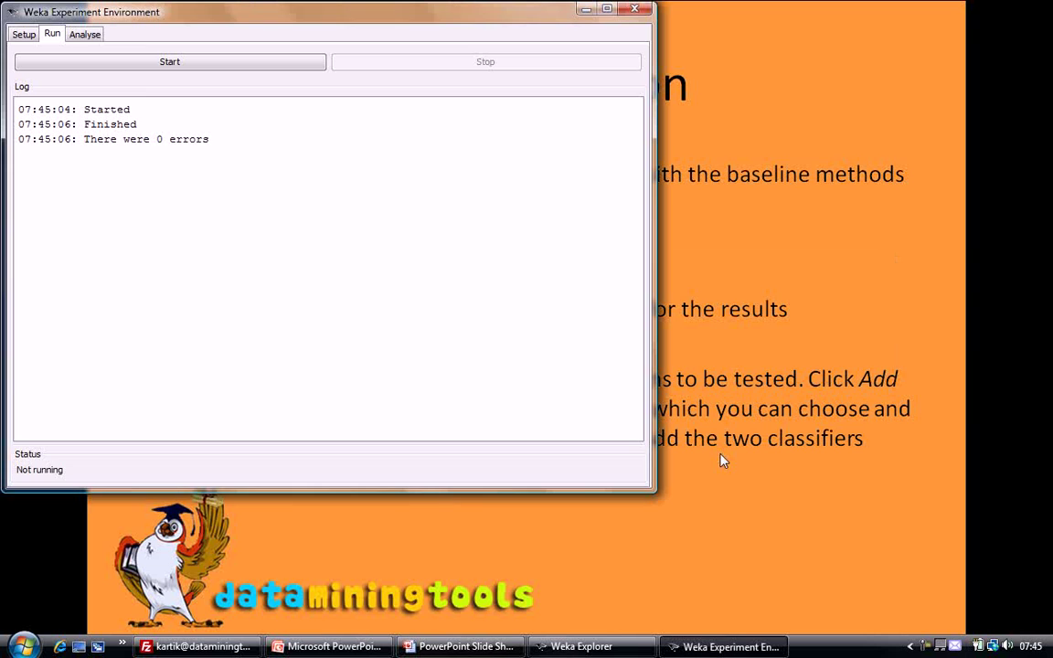
# Step: Load the current experiment's 200 results in the Analyse tab, listing OneR and J48 resultsets
pyautogui.click(84, 36)
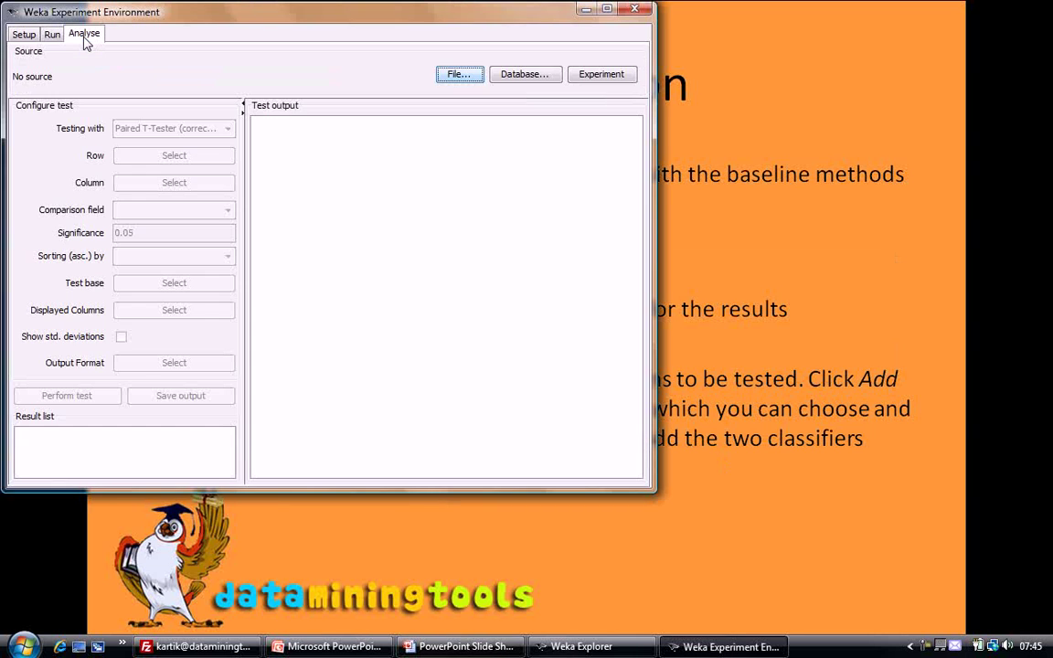
pyautogui.click(625, 83)
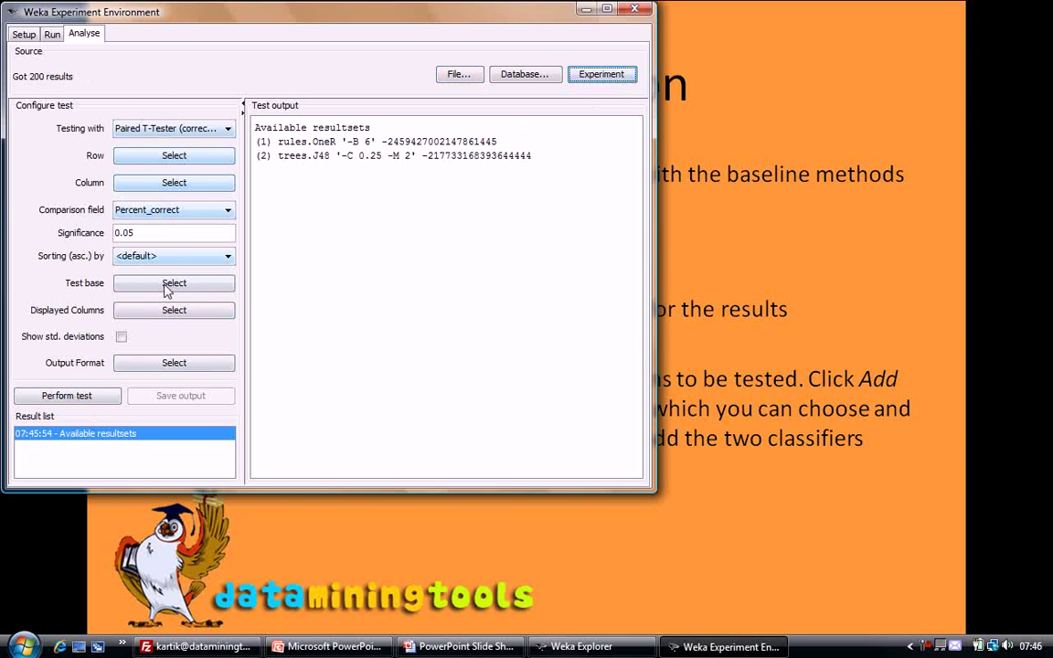
# Step: Run the paired corrected t-test on Percent_correct: J48 65.00 versus OneR 26.00 on weather
pyautogui.click(69, 400)
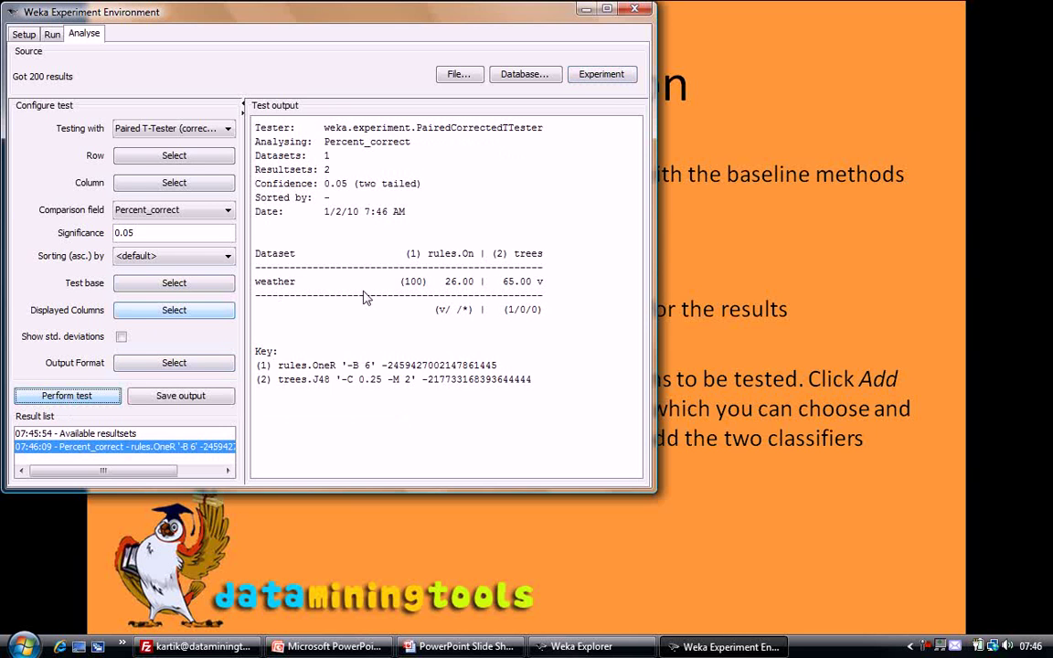